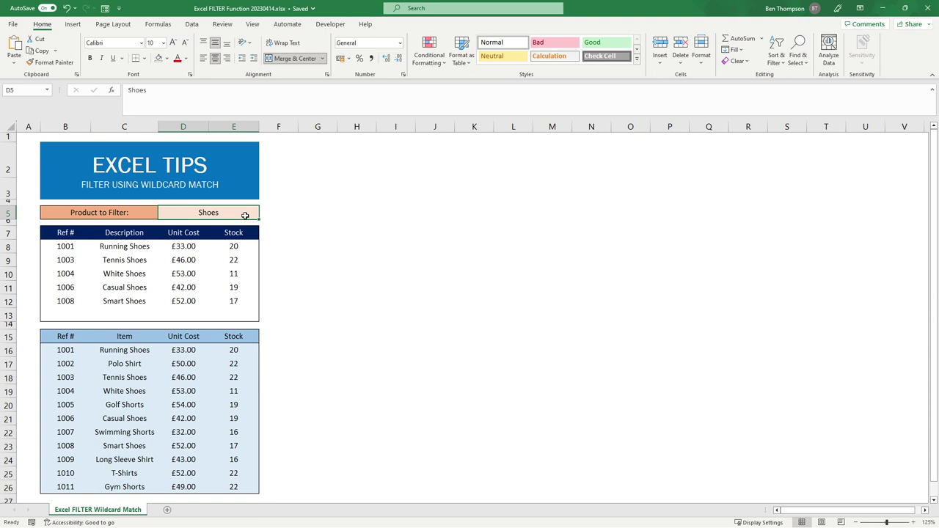
Step: Replace the D5 search term Shoes with Shirt
text(Shirt)
key(Return)
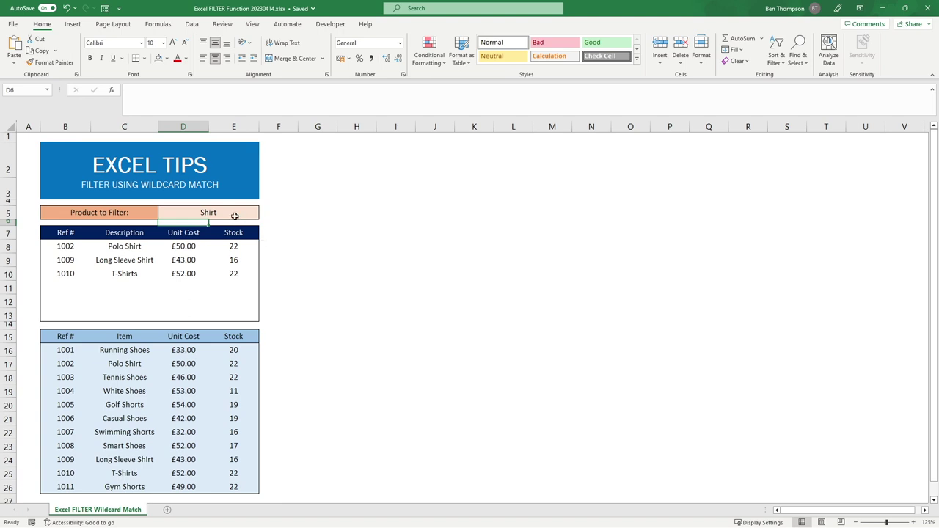
click(233, 213)
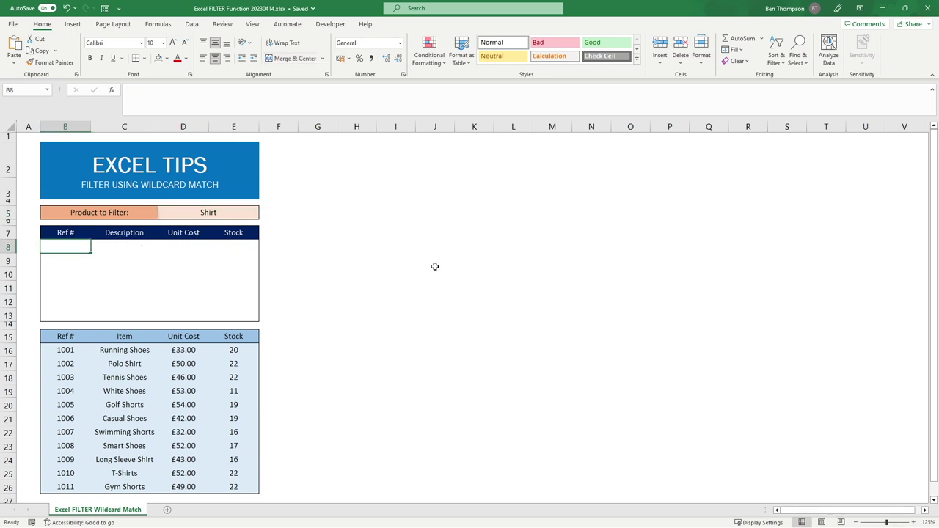
Step: Begin =FILTER( in B8 with the product table B16:E26 as its array
text(=F)
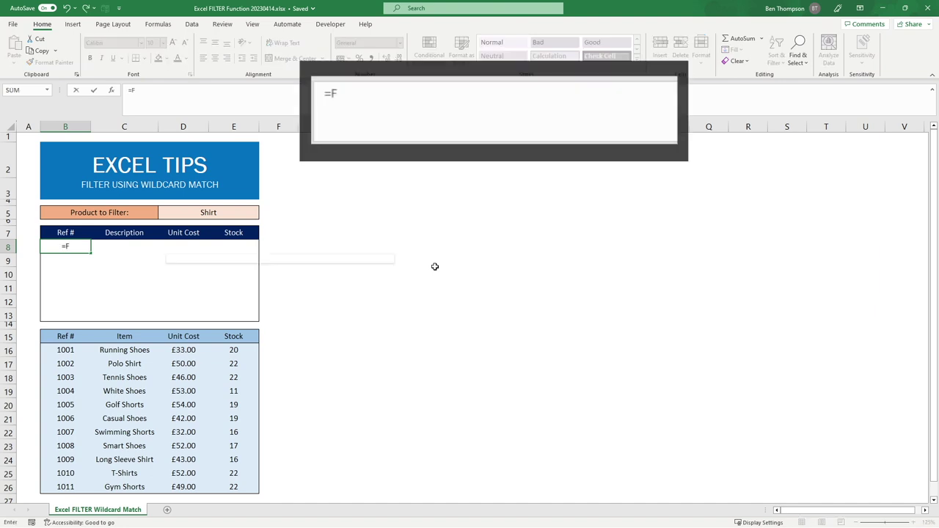
text(ILTER()
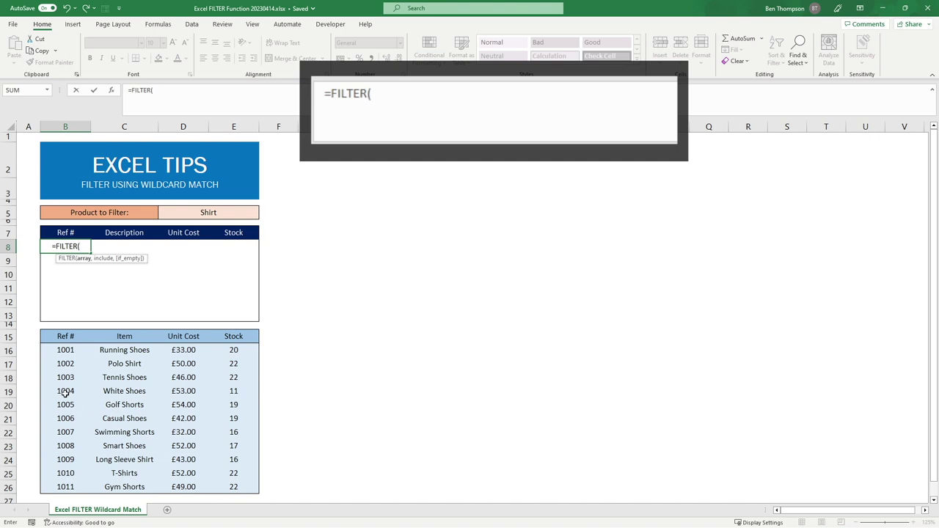
click(69, 353)
drag(85, 356, 262, 479)
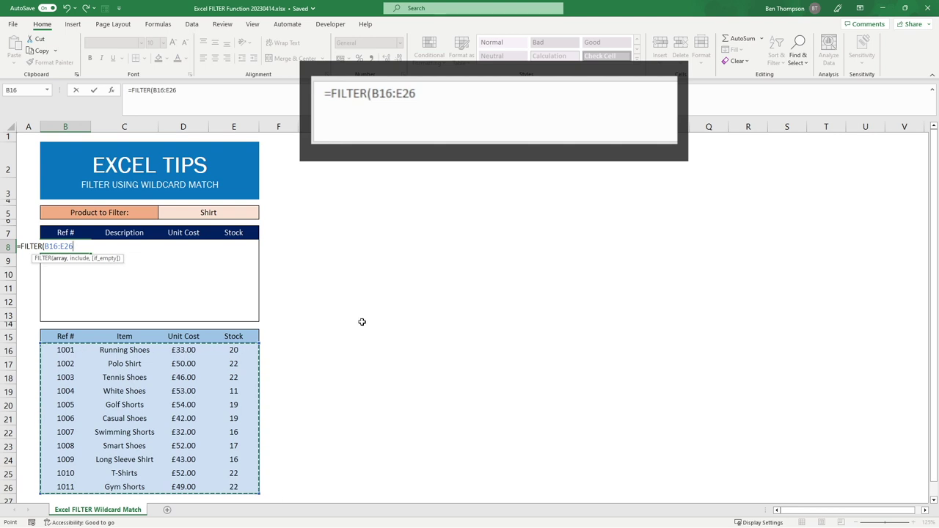
text(,)
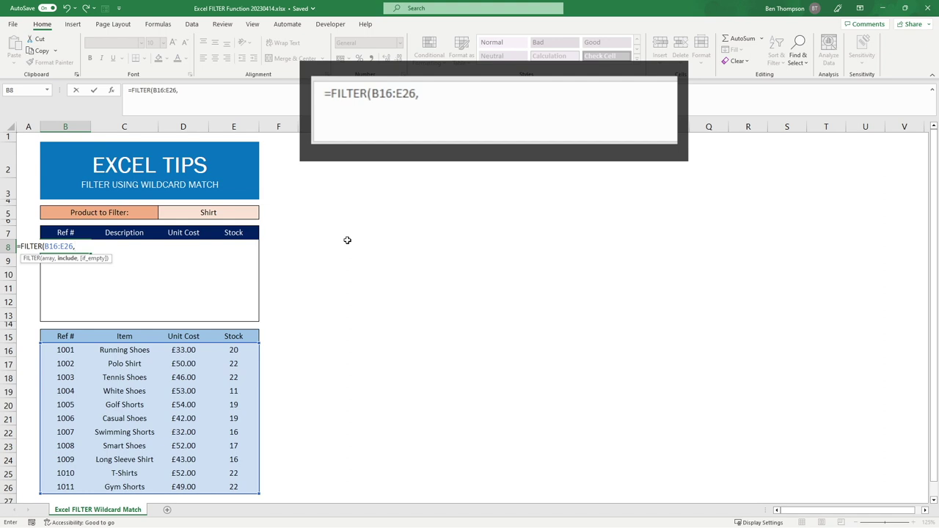
Step: Add ISNUMBER(SEARCH( after B16:E26 to begin the include condition
text(ISNUMB)
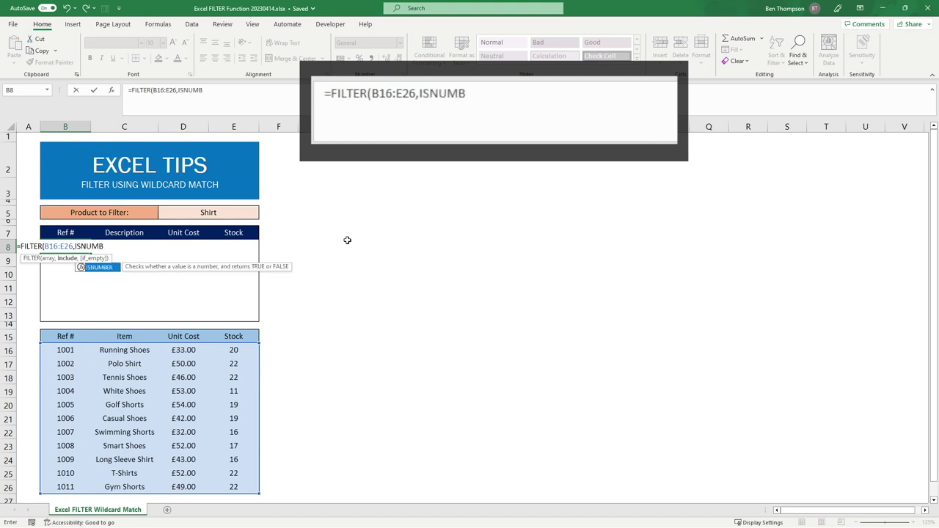
text(ER()
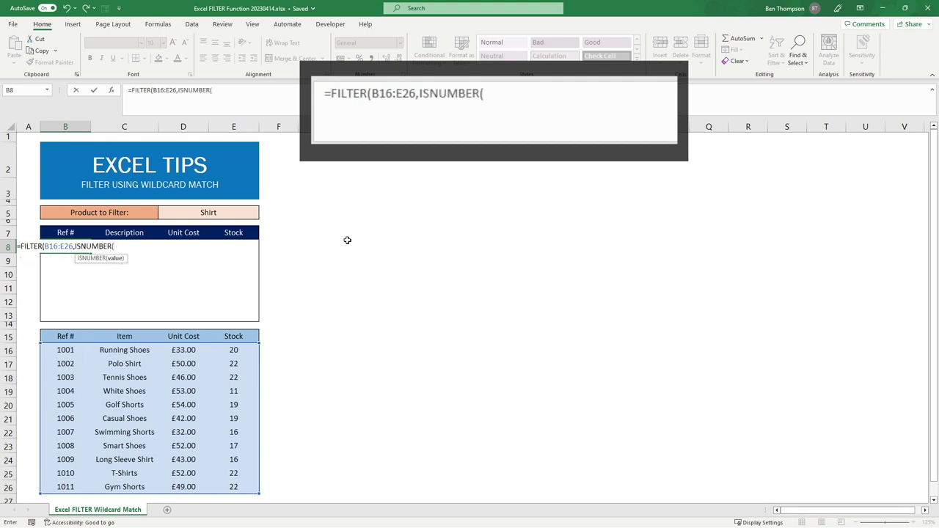
text(SE)
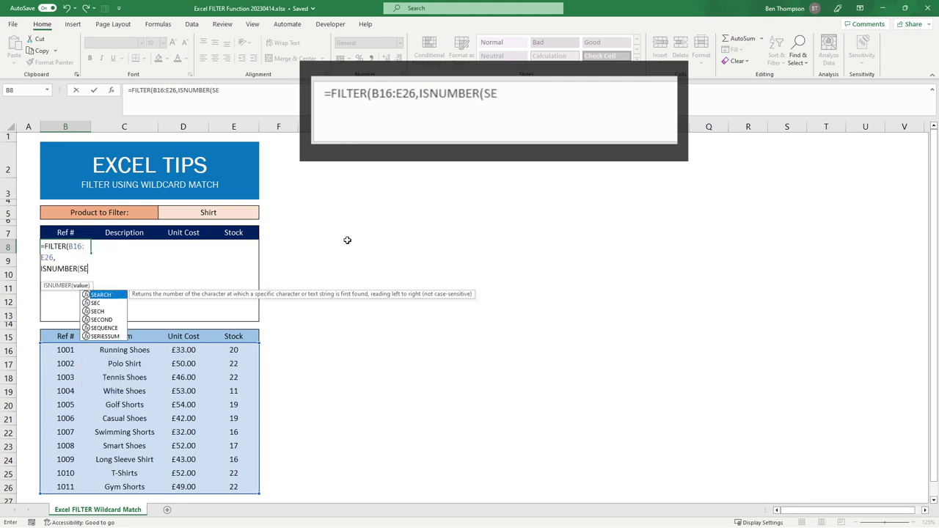
text(ARCH()
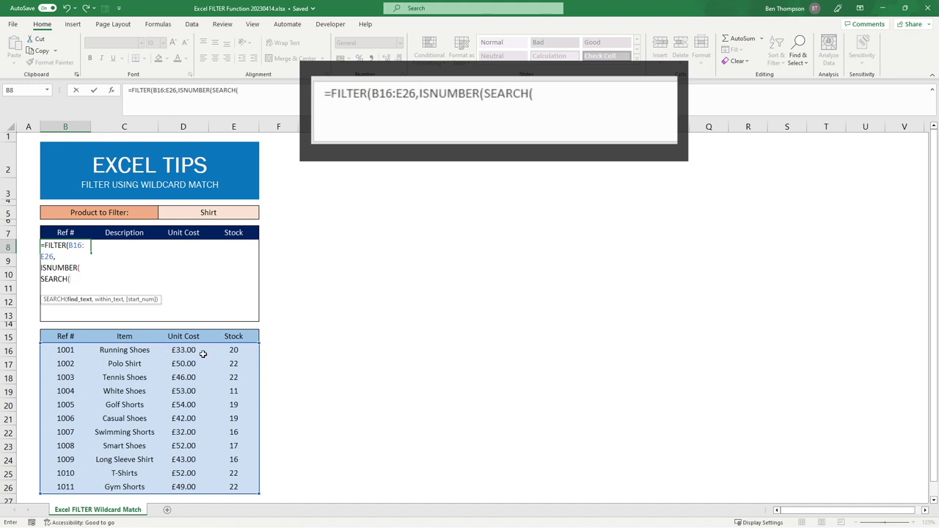
Step: Make the SEARCH text "*"&D5&"*" so D5 is wrapped in wildcards
click(280, 98)
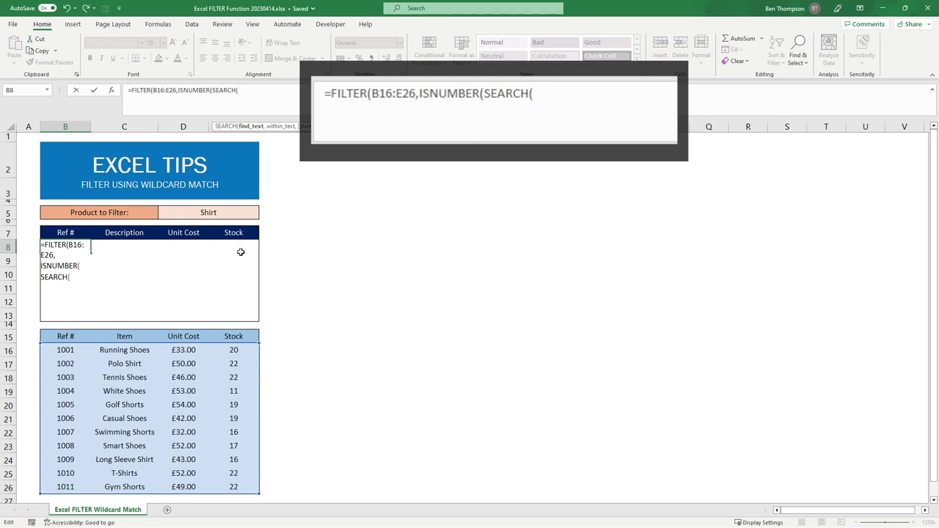
click(209, 212)
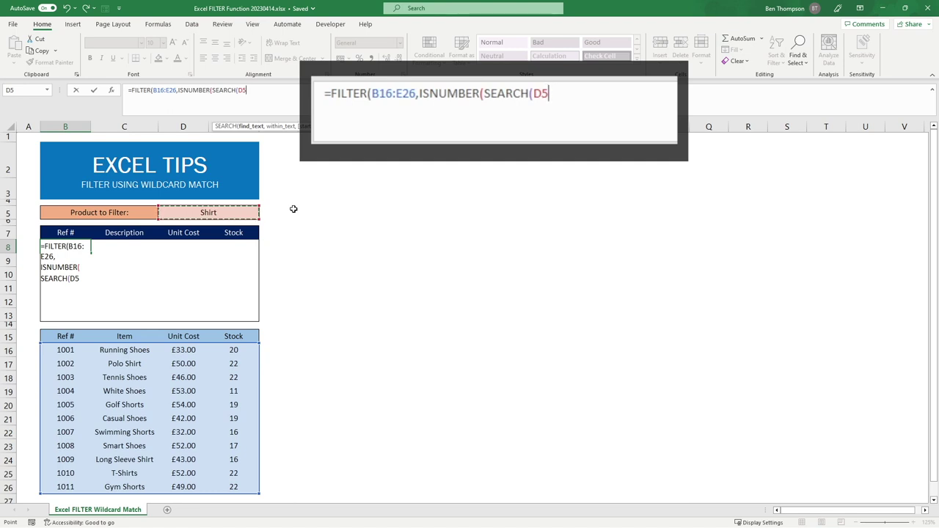
key(BackSpace)
key(BackSpace)
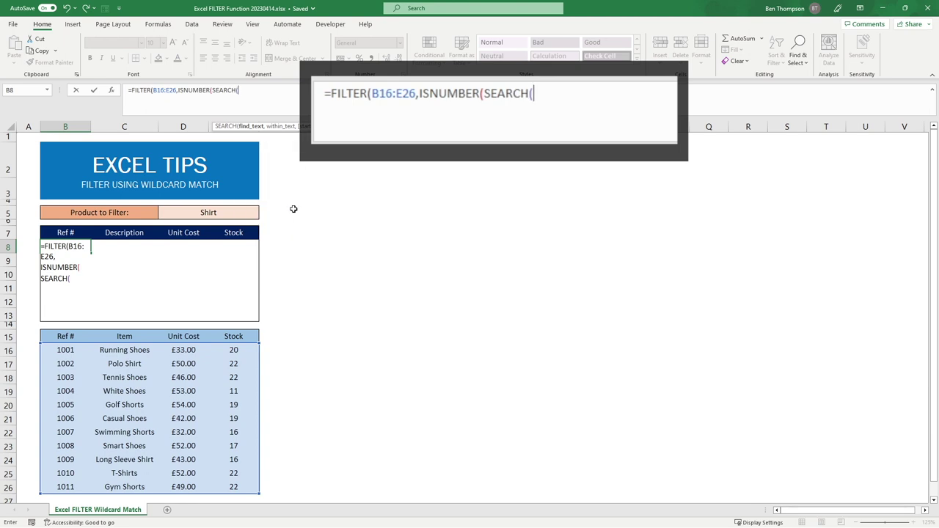
text(")
text(*)
text(")
text(&)
click(204, 213)
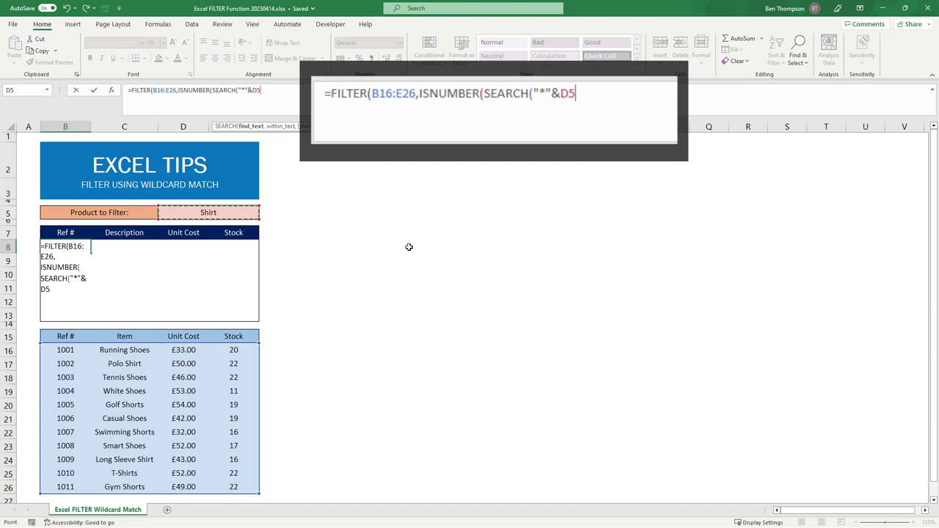
text(&")
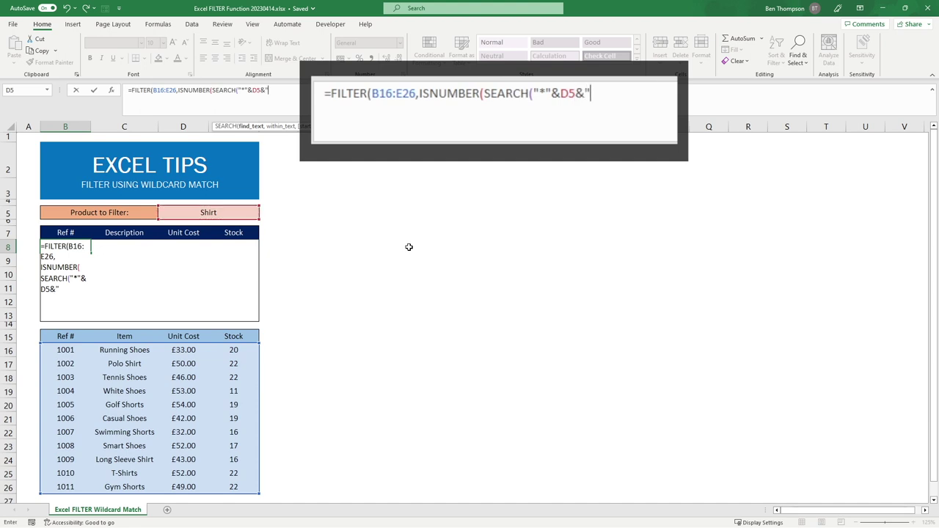
text(*")
text(,)
Step: Search the Item column C16:C26, close with ))) and commit the formula
click(125, 351)
drag(126, 351, 121, 485)
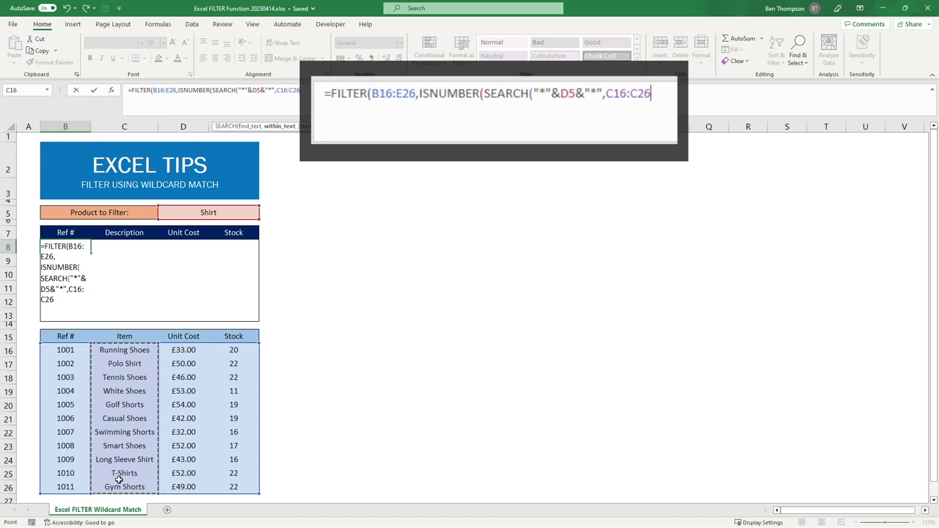
text())
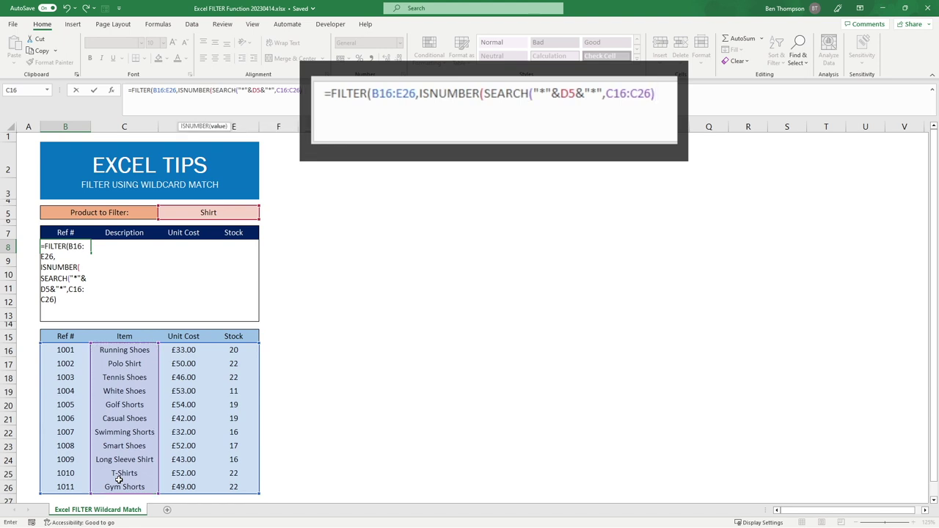
text())
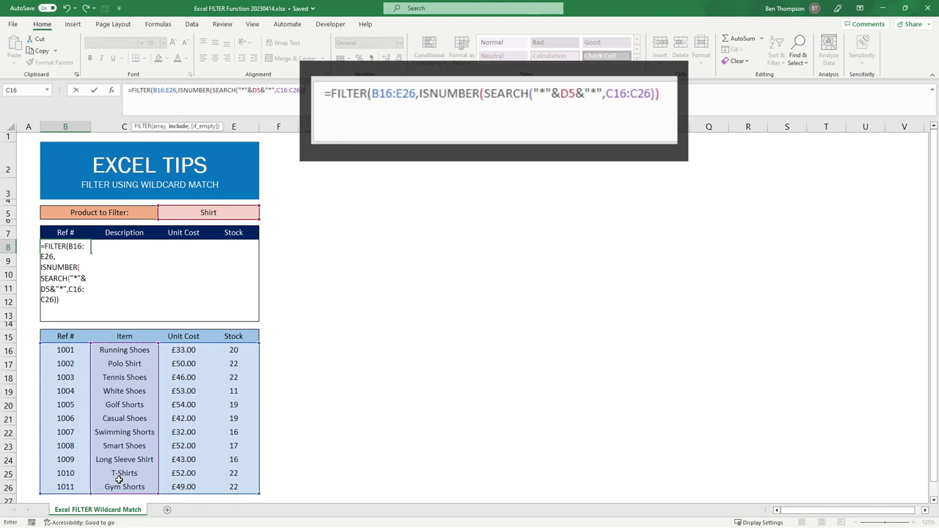
text())
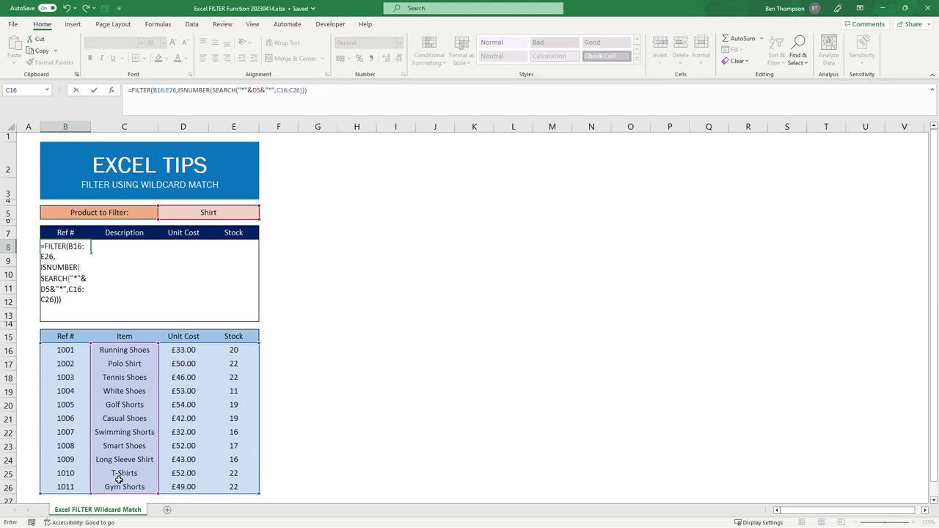
key(Return)
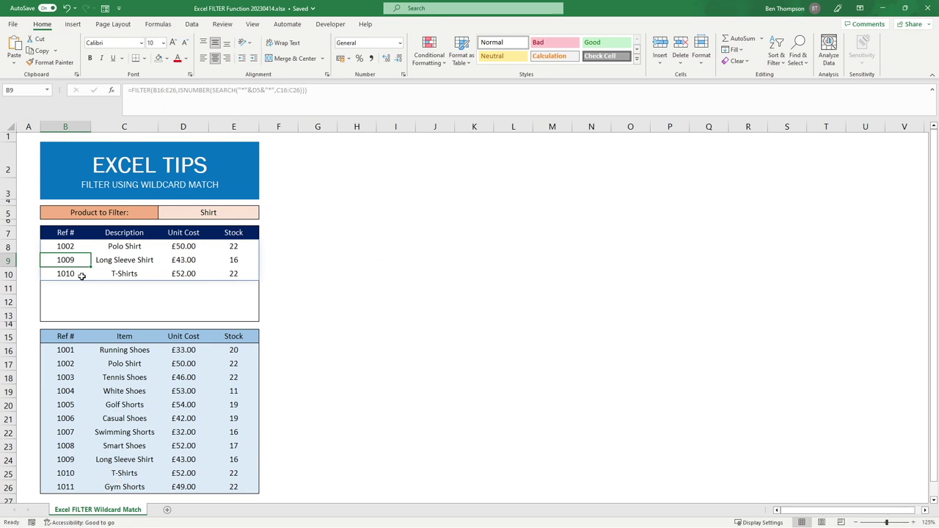
click(82, 246)
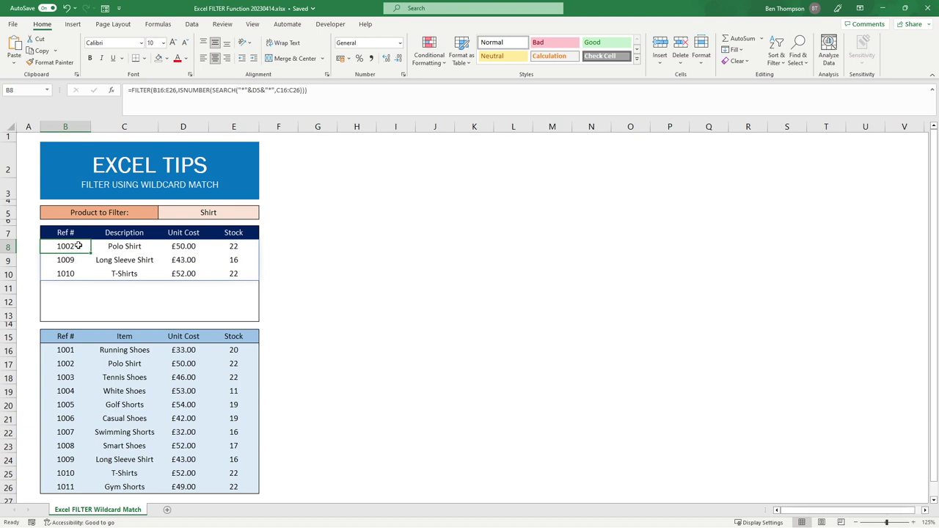
drag(78, 246, 223, 246)
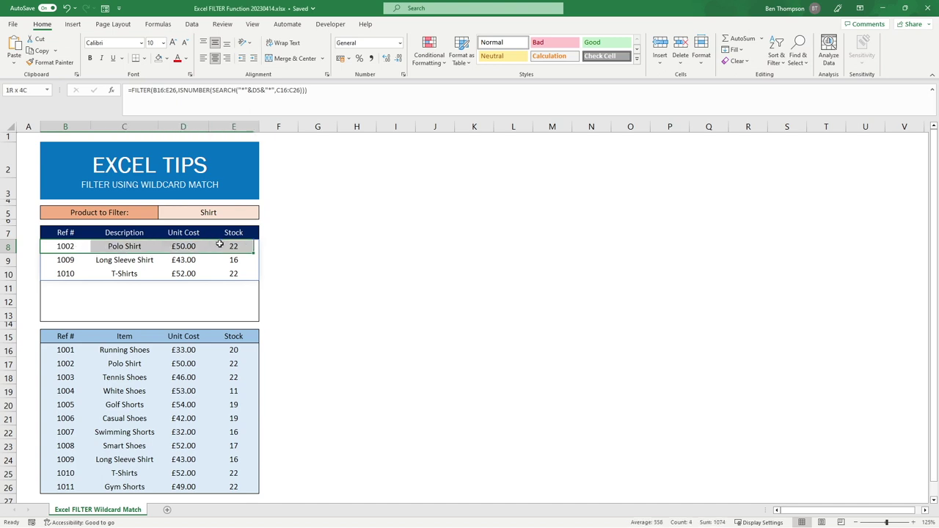
drag(74, 247, 73, 271)
click(76, 246)
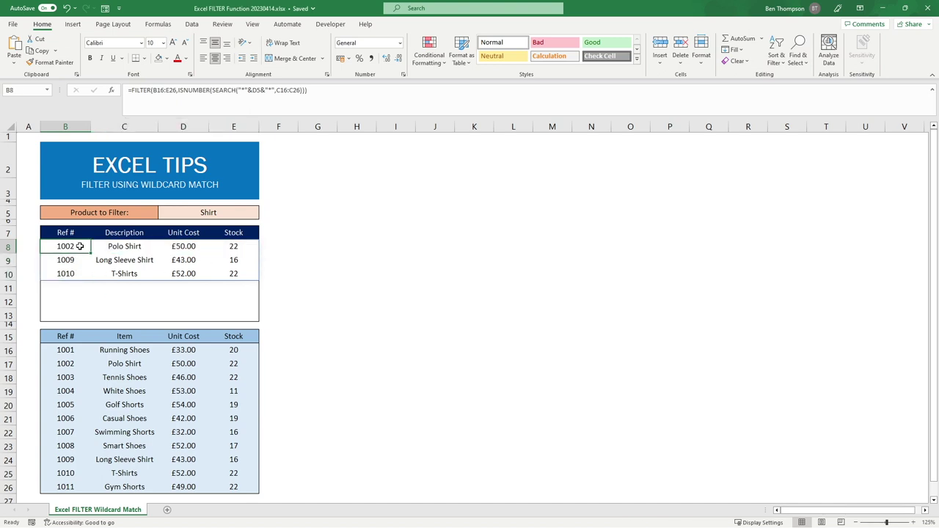
click(206, 214)
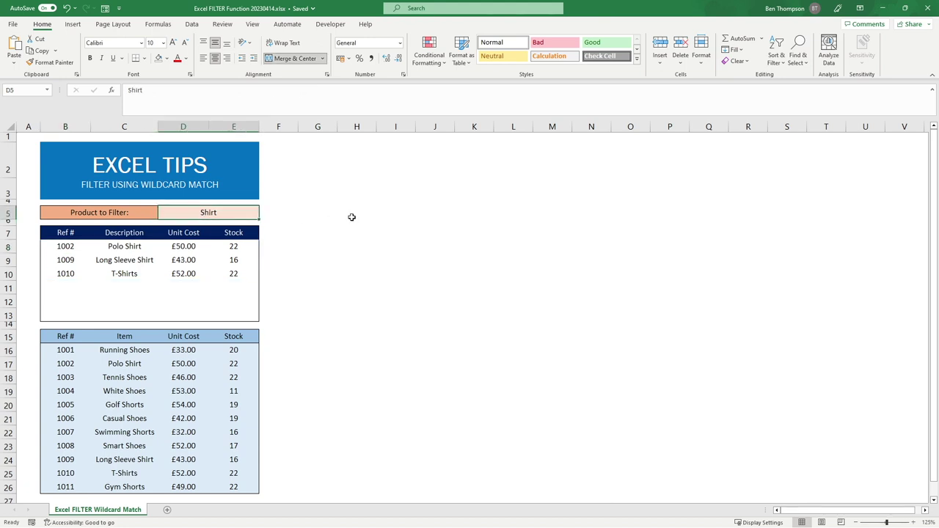
Step: Change the D5 search term to Shorts, then Golf, leaving only Golf Shorts
text(Shorts)
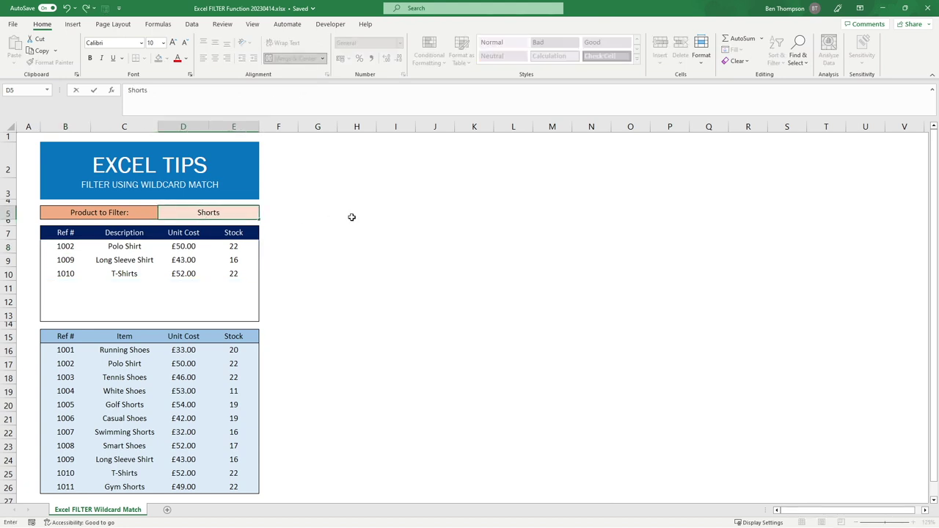
key(Return)
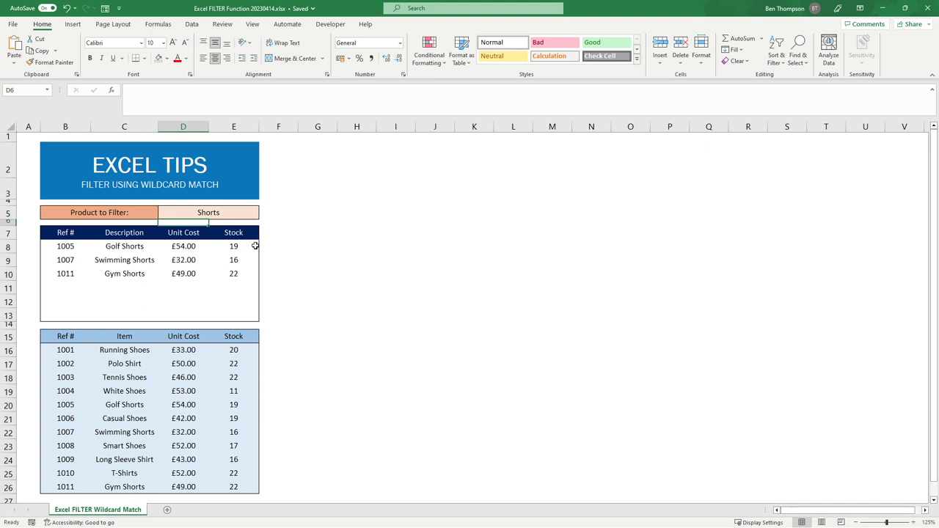
click(210, 213)
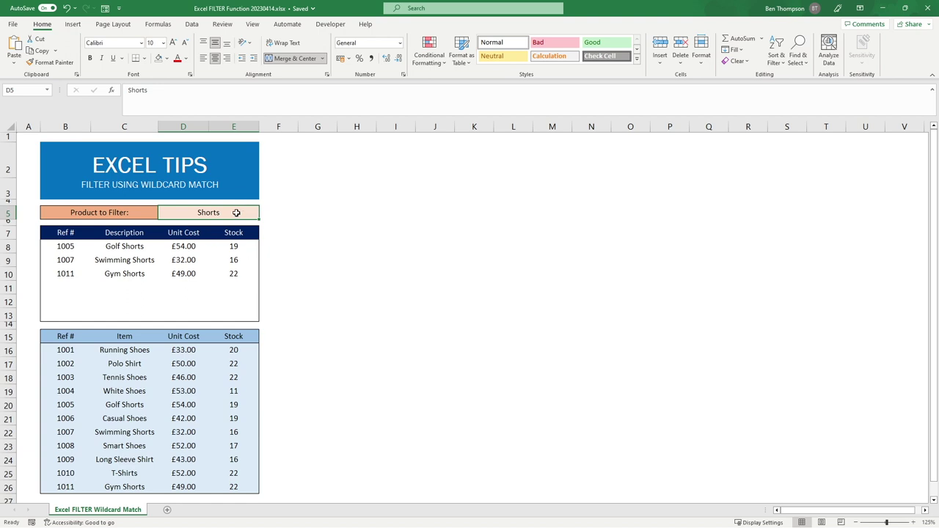
text(Golf)
key(Return)
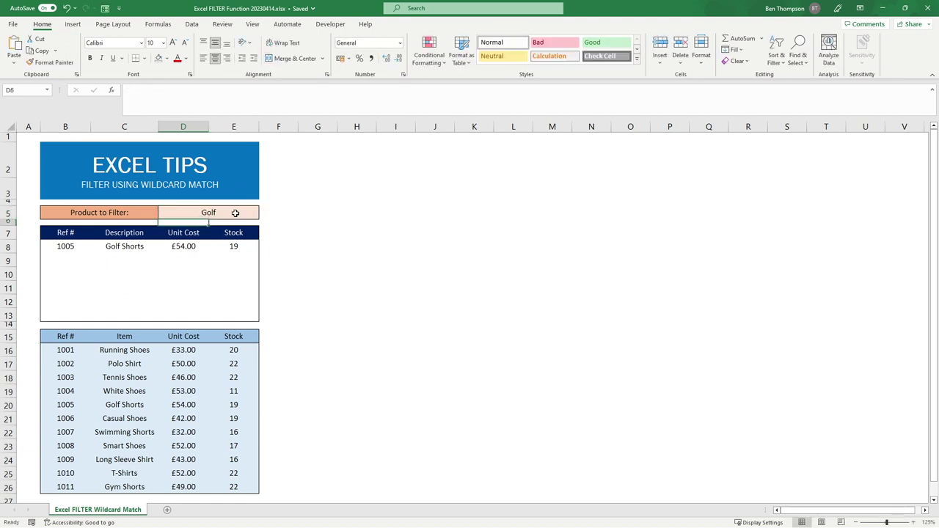
click(291, 193)
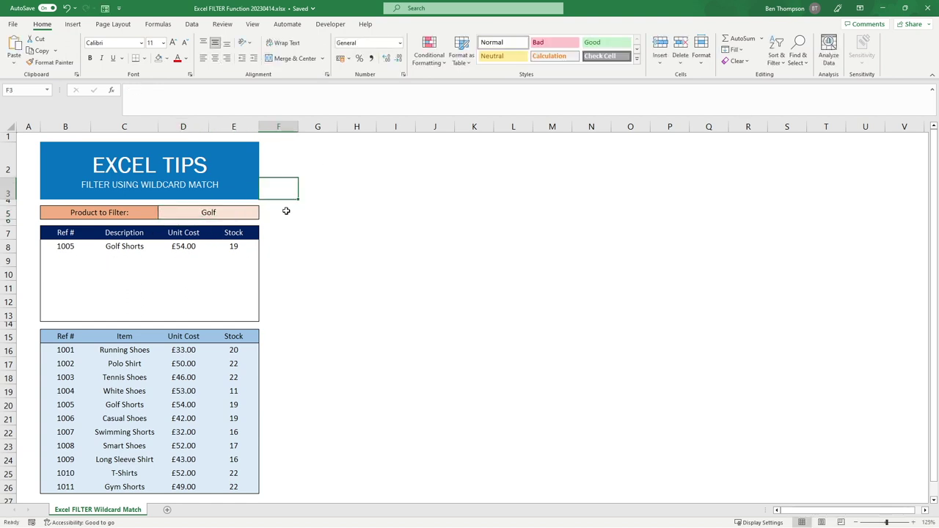